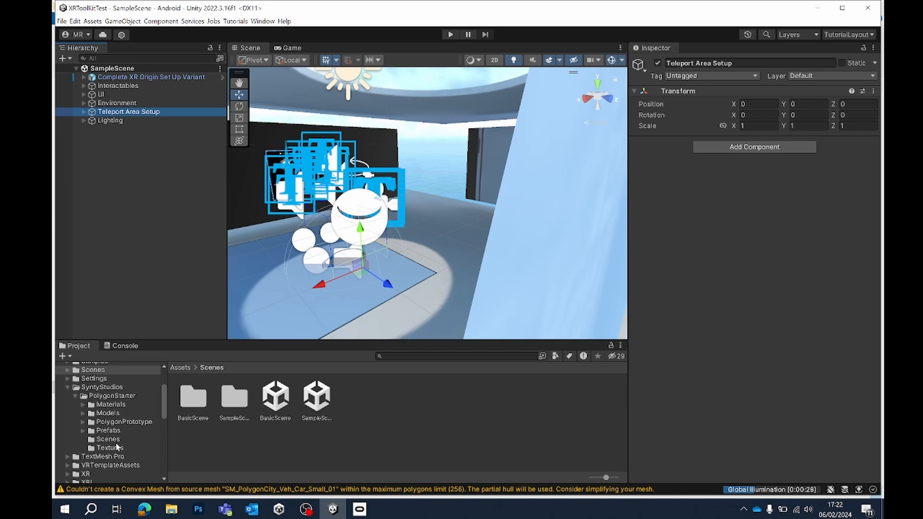
# - Open the Demo scene from PolygonStarter's Scenes folder and paste the copied Teleport Area Setup object into its hierarchy
pyautogui.click(109, 439)
pyautogui.click(206, 406)
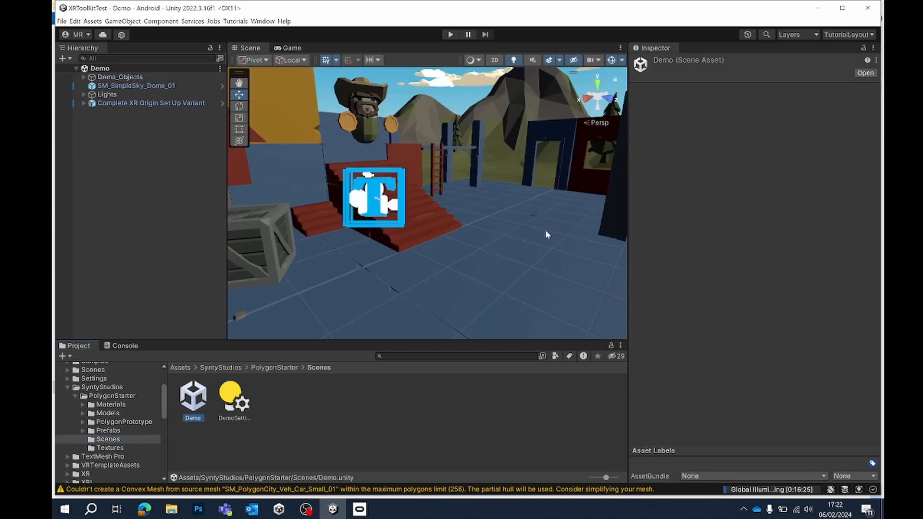
pyautogui.click(104, 117)
pyautogui.rightClick(112, 117)
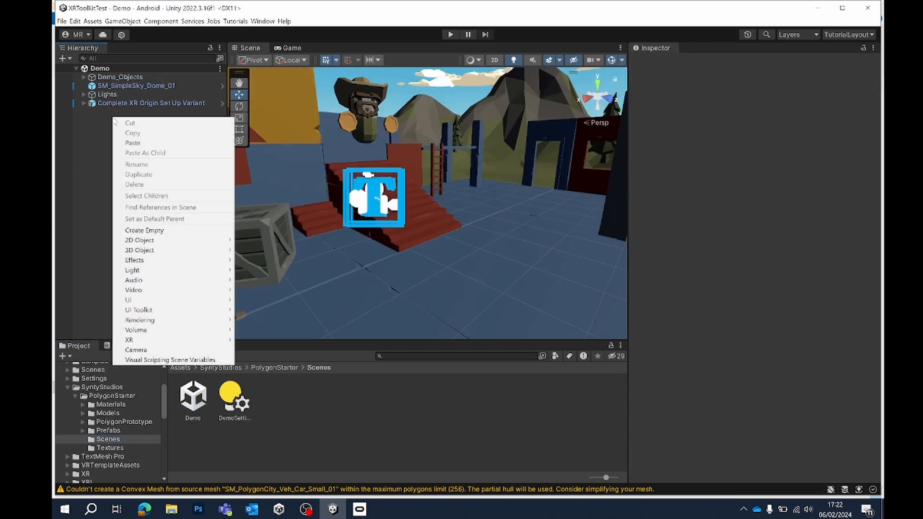
pyautogui.click(128, 140)
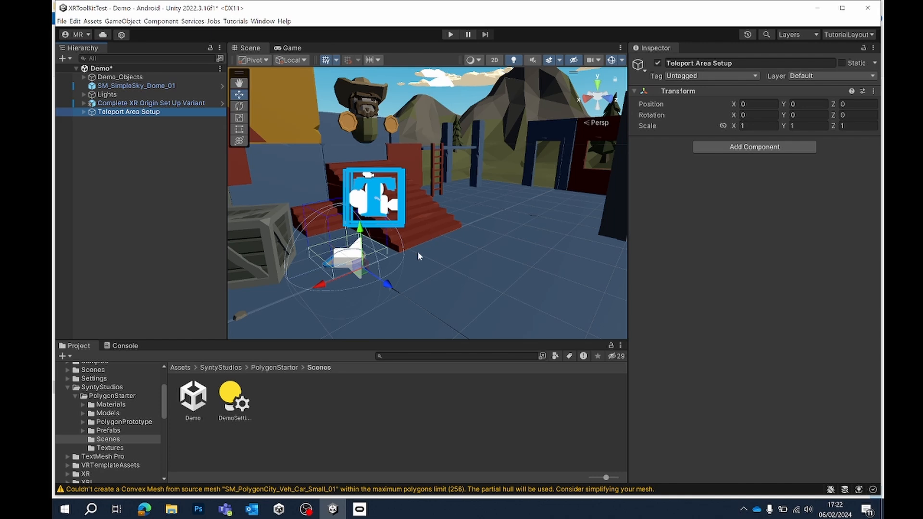
# - Move the Teleport Anchor inside Teleport Area Setup next to the red car, to a Z position of about 5.89
pyautogui.click(81, 112)
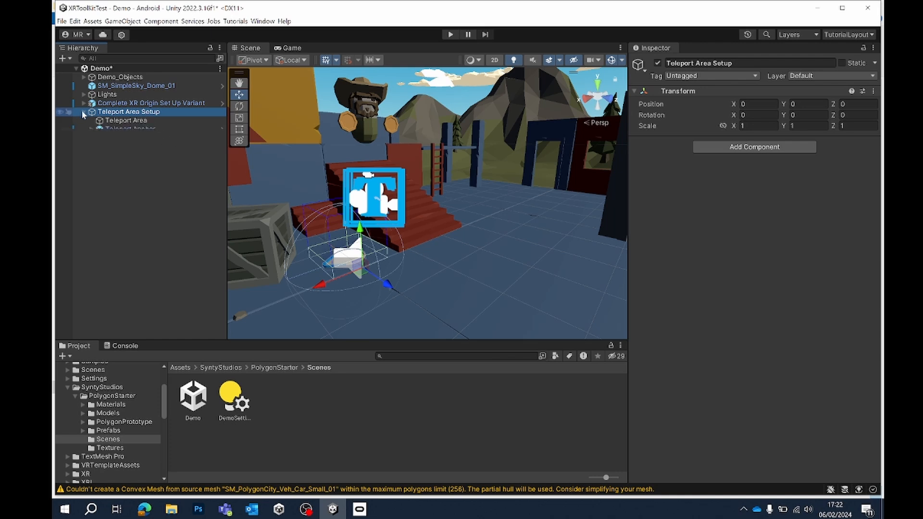
pyautogui.click(123, 129)
pyautogui.scroll(-4, 723, 367)
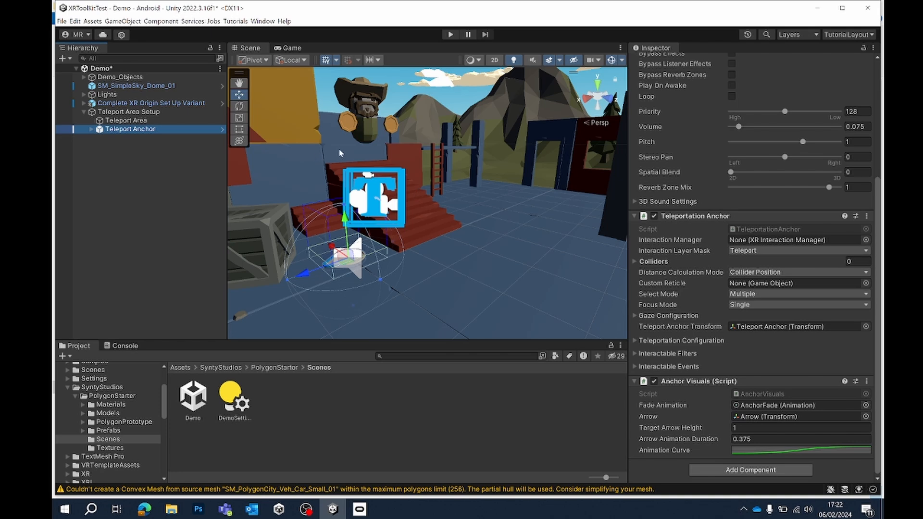
pyautogui.click(93, 130)
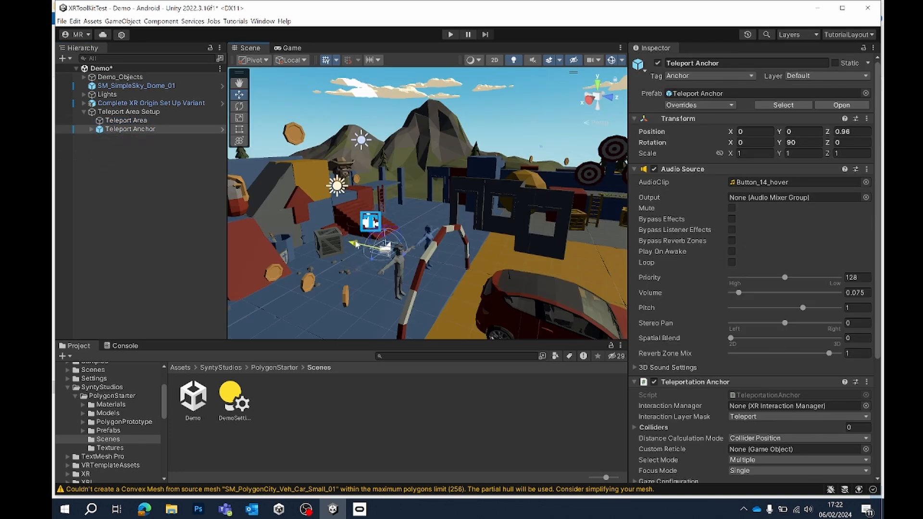
pyautogui.moveTo(336, 267); pyautogui.dragTo(437, 270)
pyautogui.scroll(-3, 237, 219)
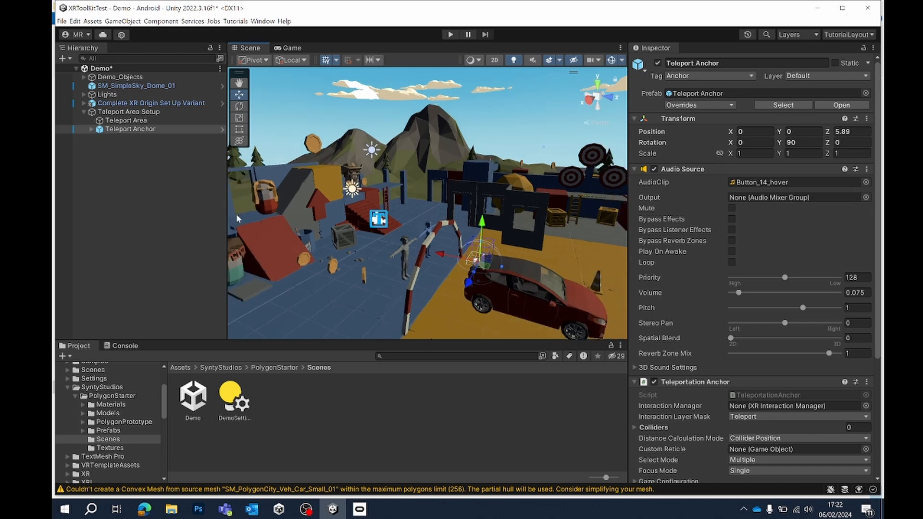
# - Copy the Teleport Anchor and paste a second one into Teleport Area Setup
pyautogui.click(142, 130)
pyautogui.rightClick(143, 129)
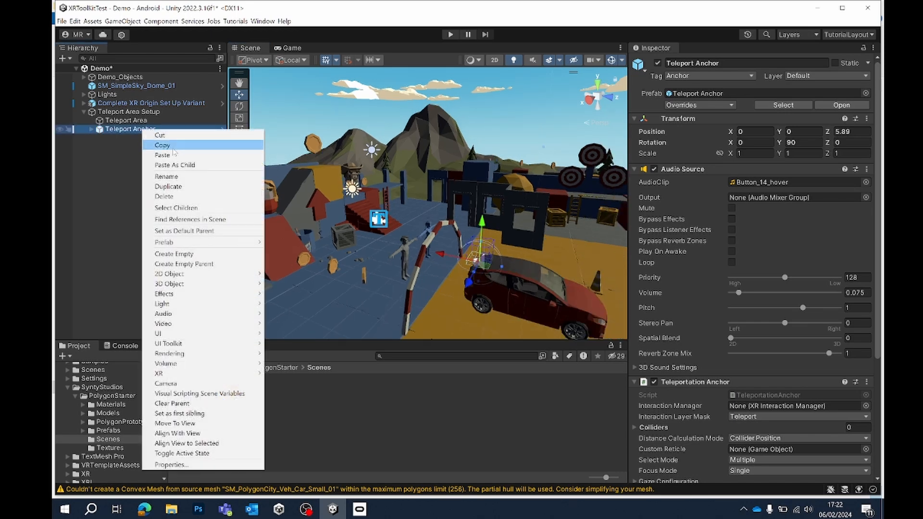
pyautogui.click(157, 143)
pyautogui.rightClick(154, 129)
pyautogui.click(158, 153)
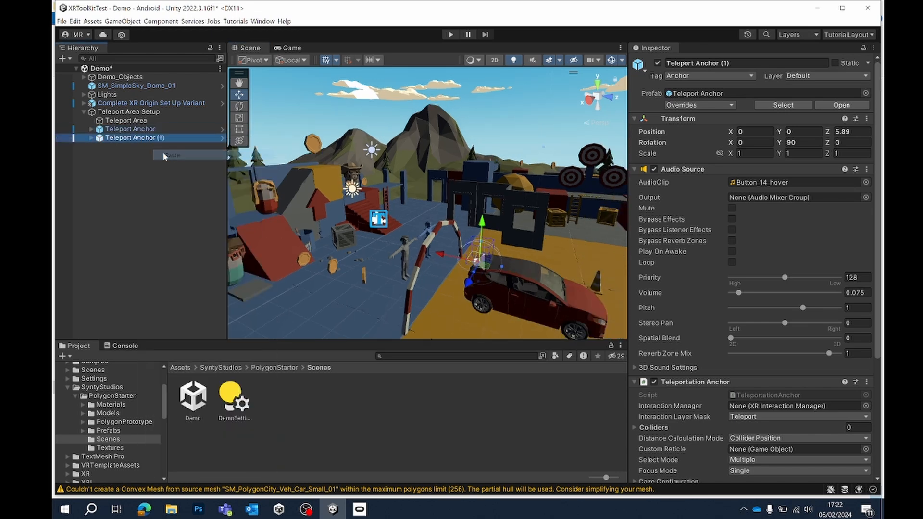
# - Move the pasted Teleport Anchor away from the original, to an X position of about 4.89
pyautogui.click(130, 140)
pyautogui.scroll(-3, 443, 256)
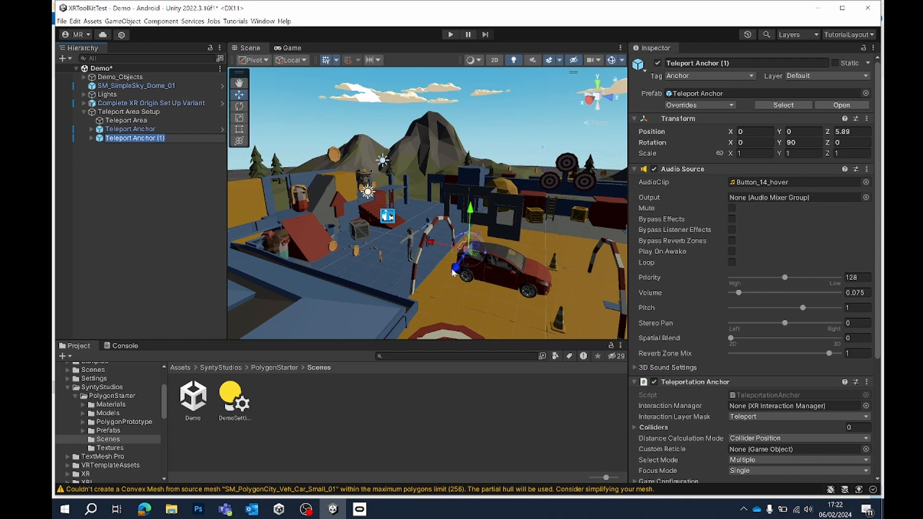
pyautogui.moveTo(453, 272); pyautogui.dragTo(413, 323)
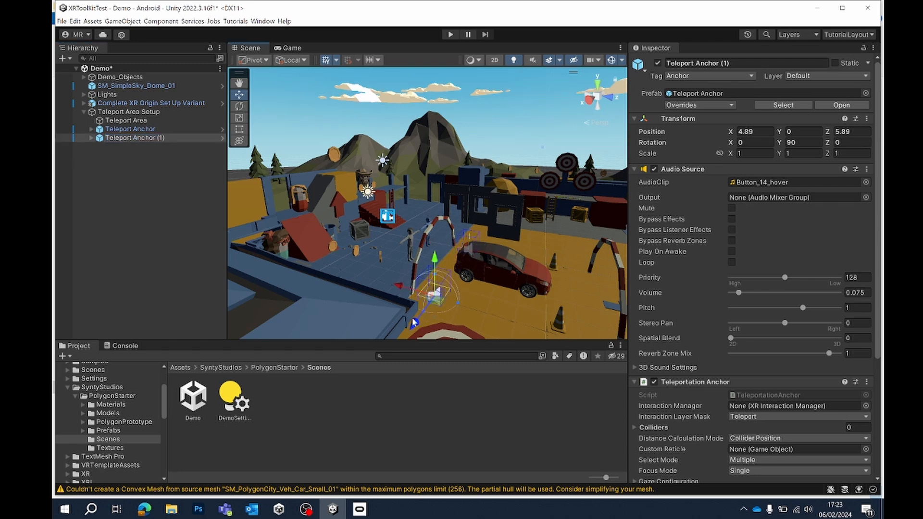
pyautogui.scroll(3, 440, 298)
pyautogui.moveTo(454, 284)
pyautogui.mouseDown(button='middle')
pyautogui.moveTo(528, 284)
pyautogui.moveTo(456, 273)
pyautogui.mouseUp(button='middle')
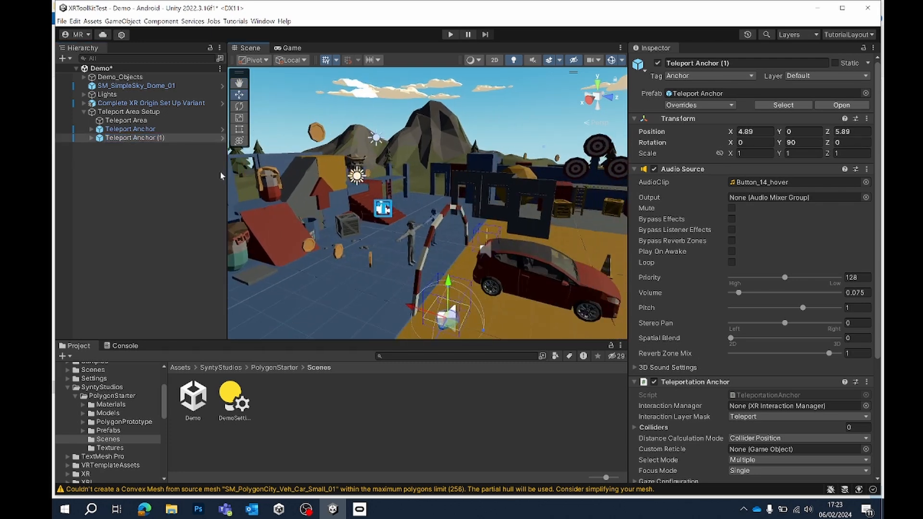
# - Examine the Teleport Area's Colliders entry and the scene floor that teleportation should cover
pyautogui.click(144, 120)
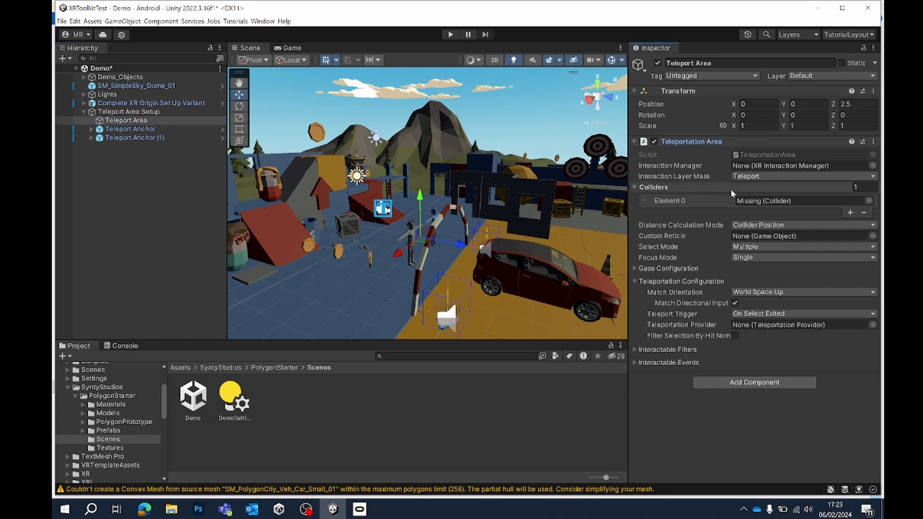
pyautogui.click(774, 202)
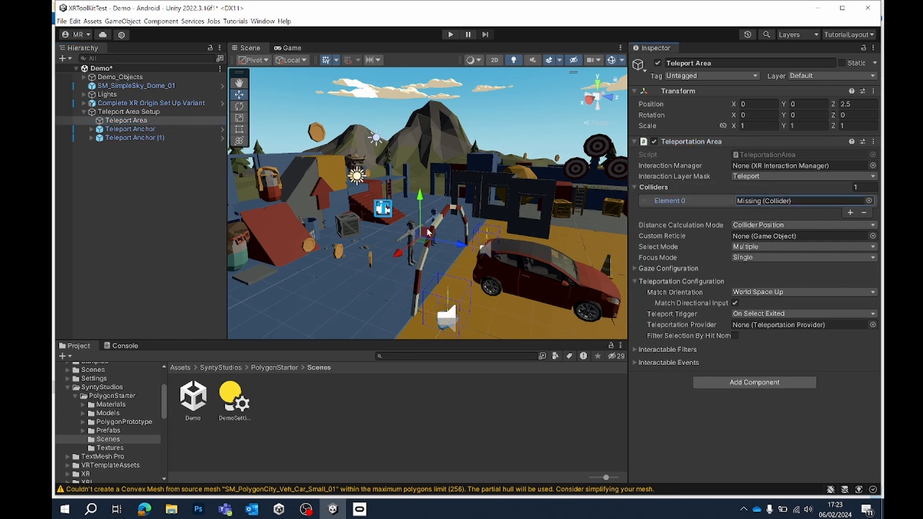
pyautogui.scroll(3, 398, 270)
pyautogui.scroll(-3, 398, 270)
pyautogui.moveTo(398, 269); pyautogui.dragTo(365, 263, button='middle')
pyautogui.scroll(3, 388, 278)
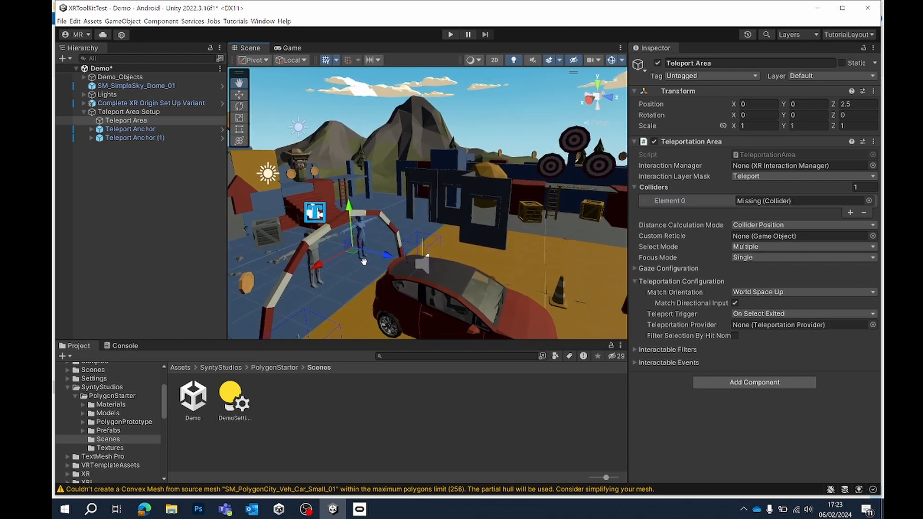
pyautogui.scroll(1, 368, 254)
# - Inspect the box colliders on individual floor tiles and collapse the Demo_Objects group
pyautogui.click(337, 303)
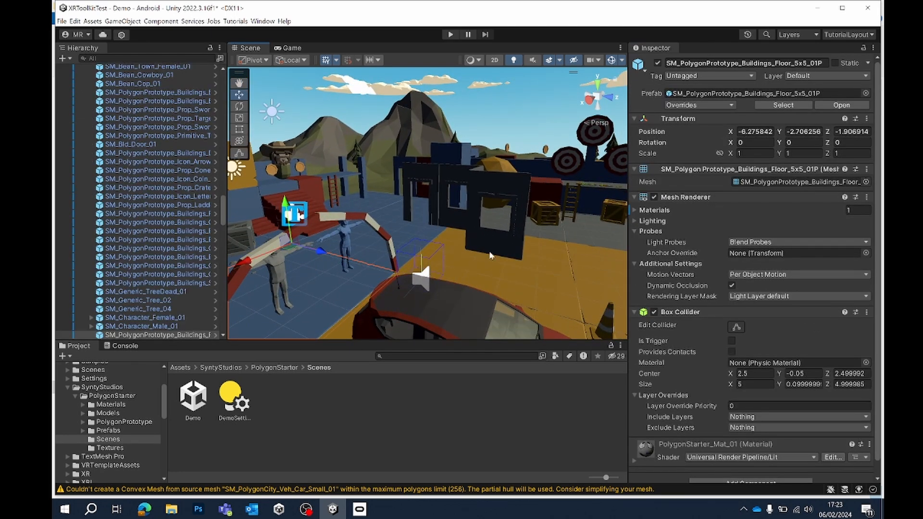
pyautogui.click(508, 250)
pyautogui.click(575, 260)
pyautogui.scroll(-3, 572, 261)
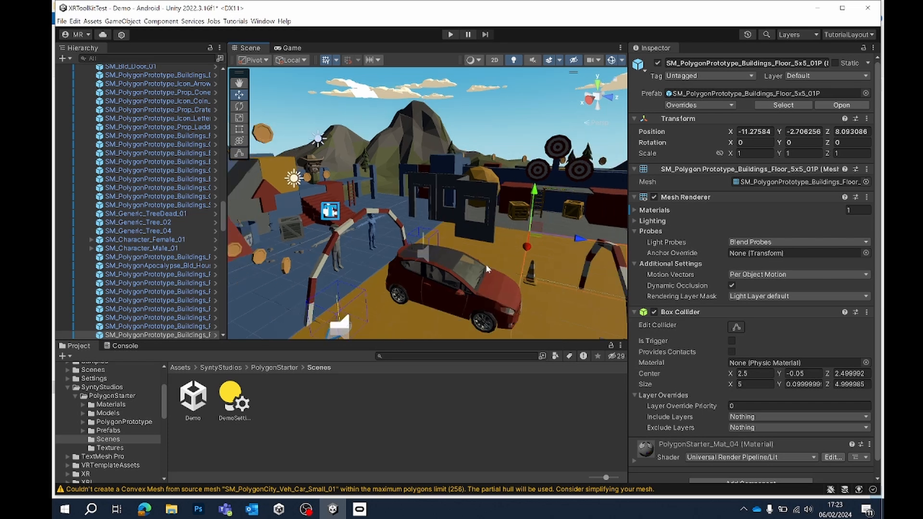
pyautogui.scroll(4, 134, 97)
pyautogui.scroll(10, 134, 98)
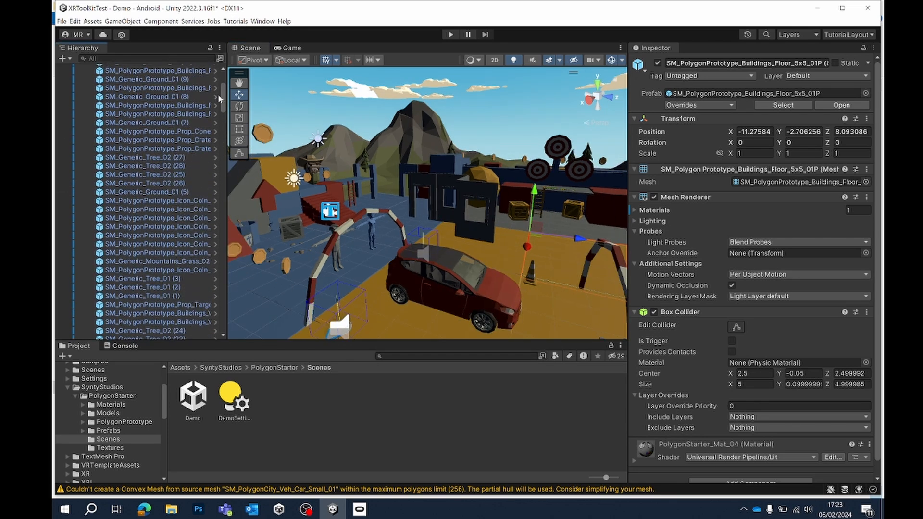
pyautogui.click(85, 77)
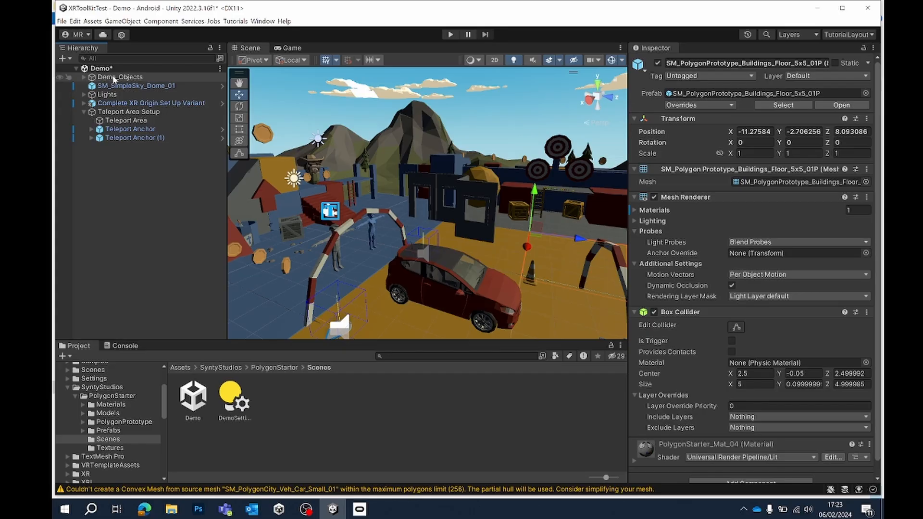
# - Search the Unity Registry packages for "ai" and install AI Navigation
pyautogui.click(262, 21)
pyautogui.click(299, 110)
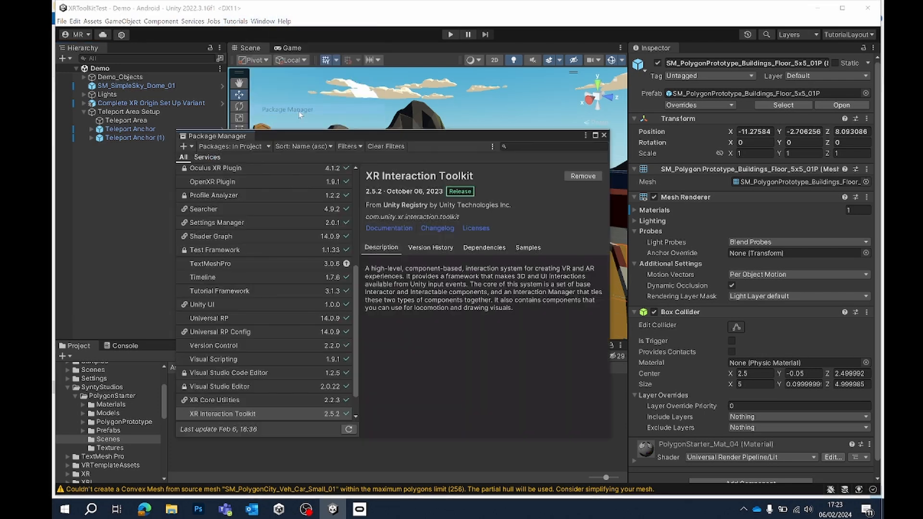
pyautogui.click(243, 147)
pyautogui.click(246, 158)
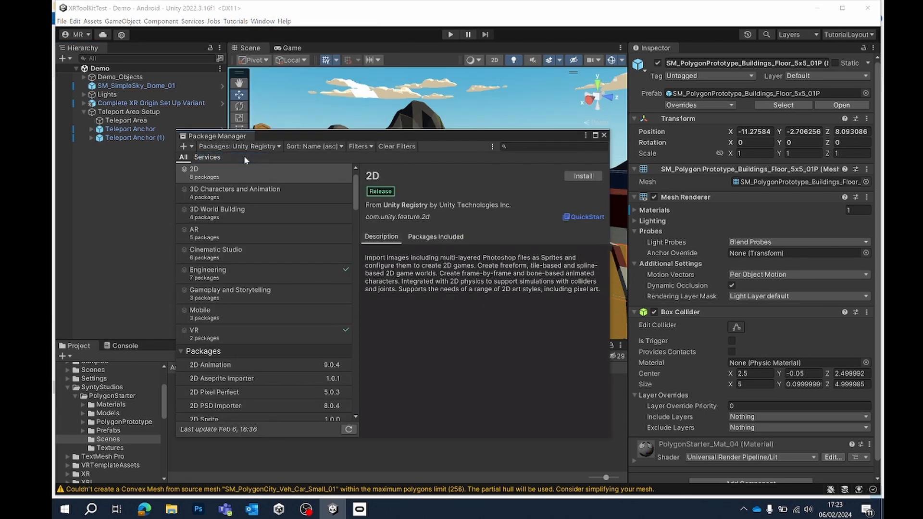
pyautogui.click(527, 146)
pyautogui.write('ai')
pyautogui.click(280, 179)
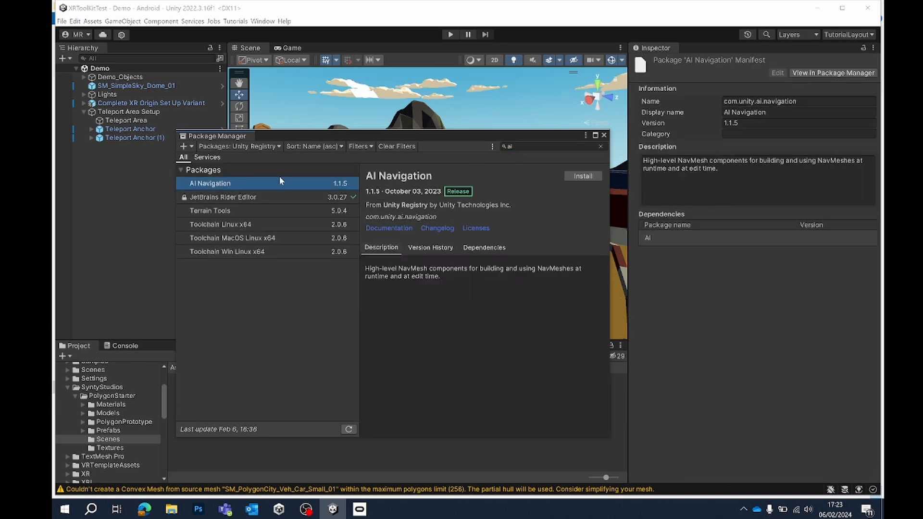
pyautogui.click(583, 176)
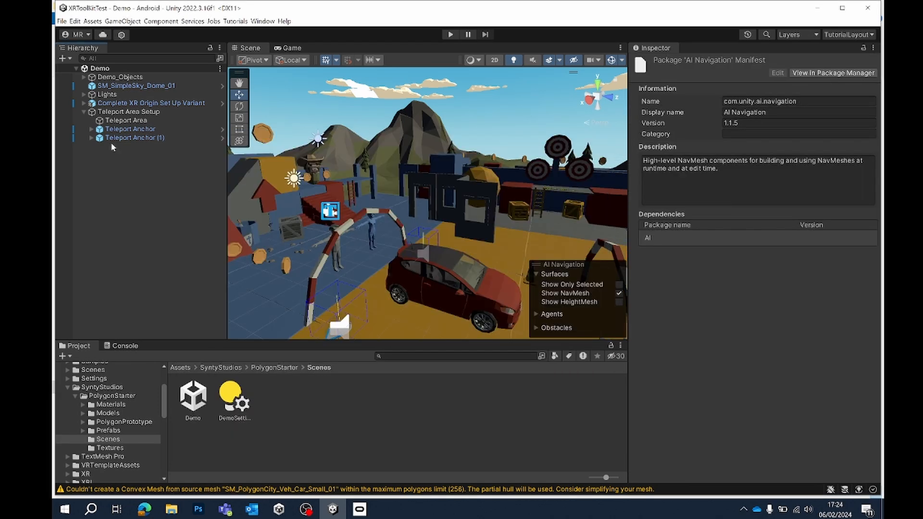
# - Add an AI NavMesh Surface object to the scene
pyautogui.click(123, 21)
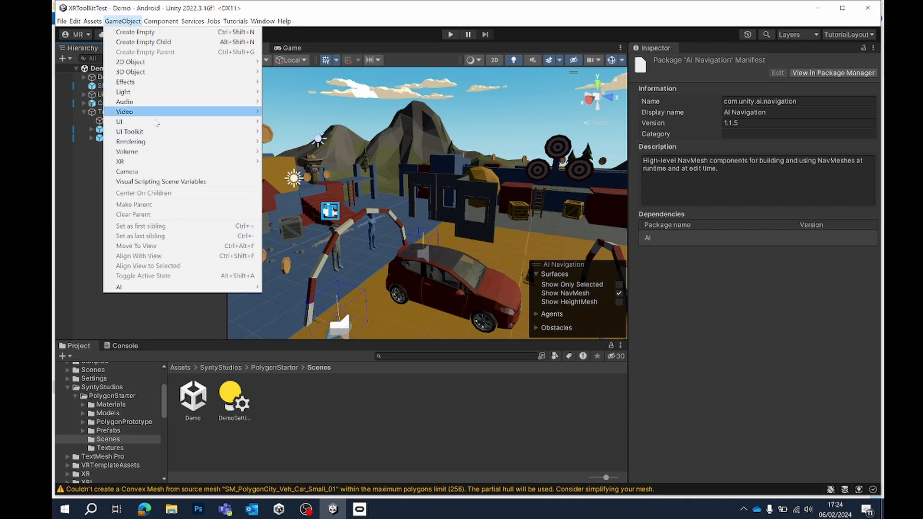
pyautogui.moveTo(129, 289)
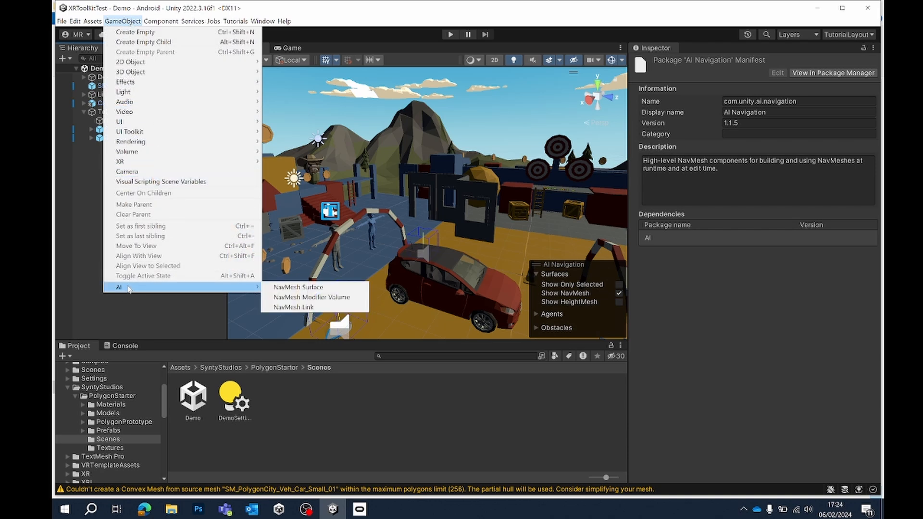
pyautogui.click(272, 288)
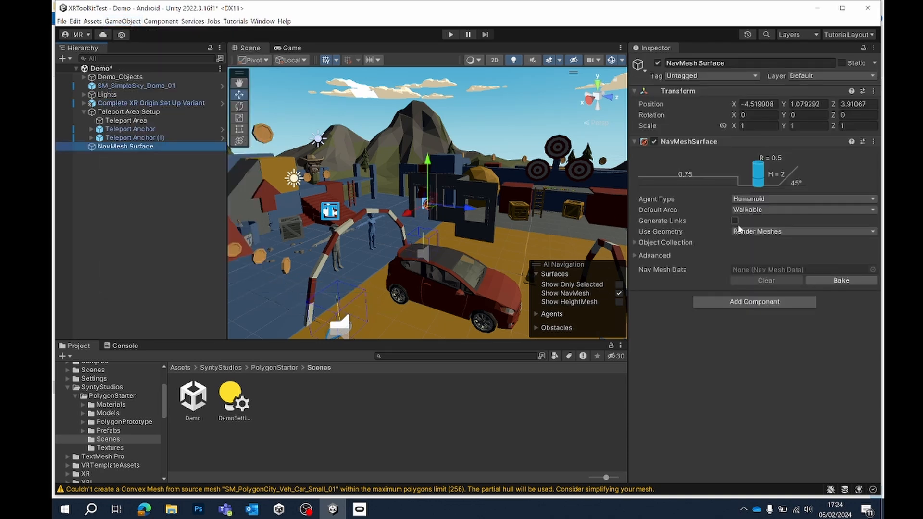
# - Set the NavMesh Surface's position to 0, 0, 0
pyautogui.scroll(-1, 350, 218)
pyautogui.moveTo(393, 221); pyautogui.dragTo(358, 225, button='middle')
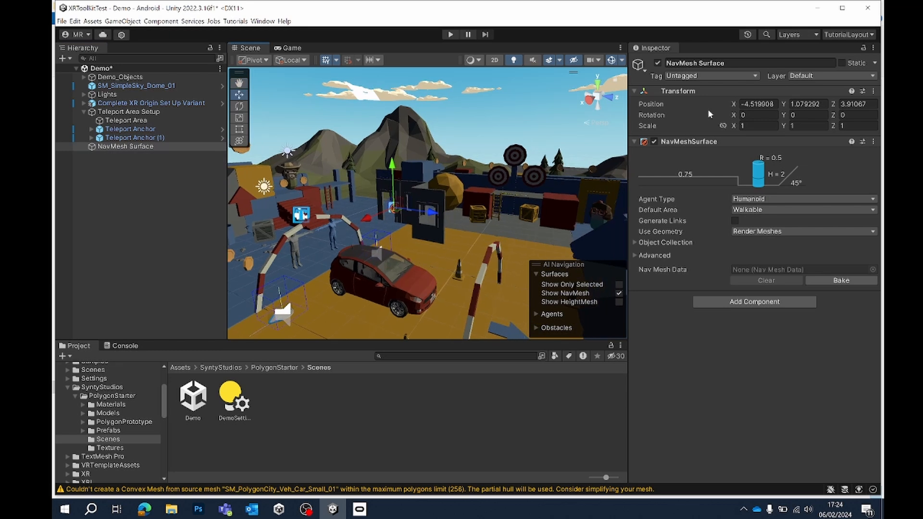
pyautogui.click(765, 103)
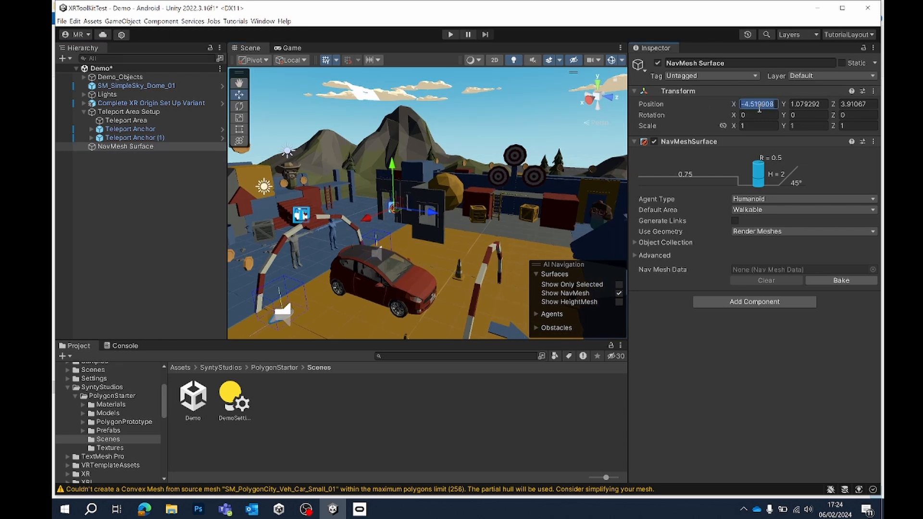
pyautogui.write('0')
pyautogui.press('Tab')
pyautogui.write('0')
pyautogui.press('Tab')
pyautogui.write('0')
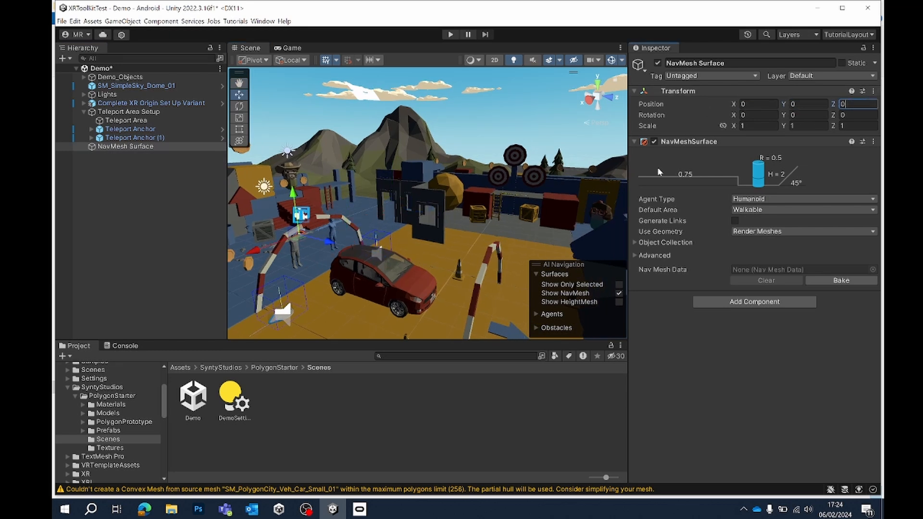
# - Bake the NavMesh Surface and save the Demo scene
pyautogui.scroll(-1, 372, 253)
pyautogui.click(842, 280)
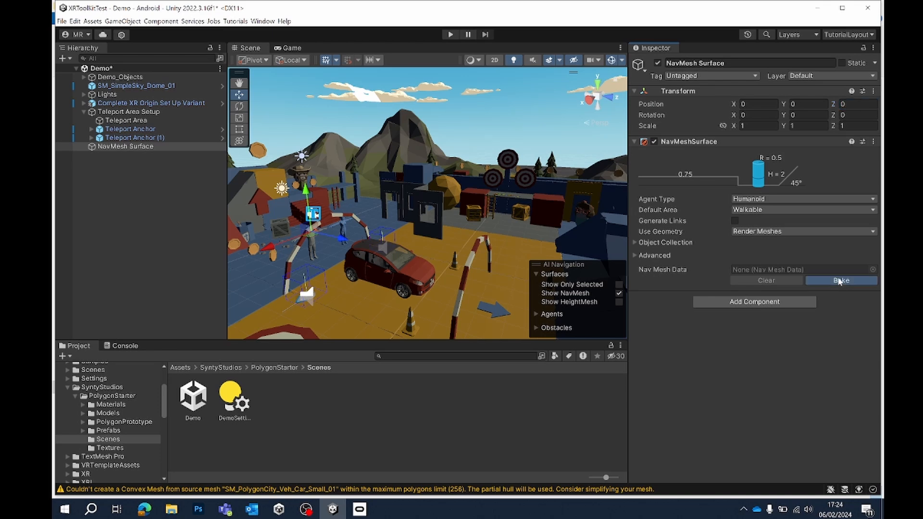
pyautogui.scroll(-1, 375, 256)
pyautogui.scroll(-3, 376, 261)
pyautogui.moveTo(378, 262); pyautogui.dragTo(311, 209, button='middle')
pyautogui.scroll(-4, 332, 221)
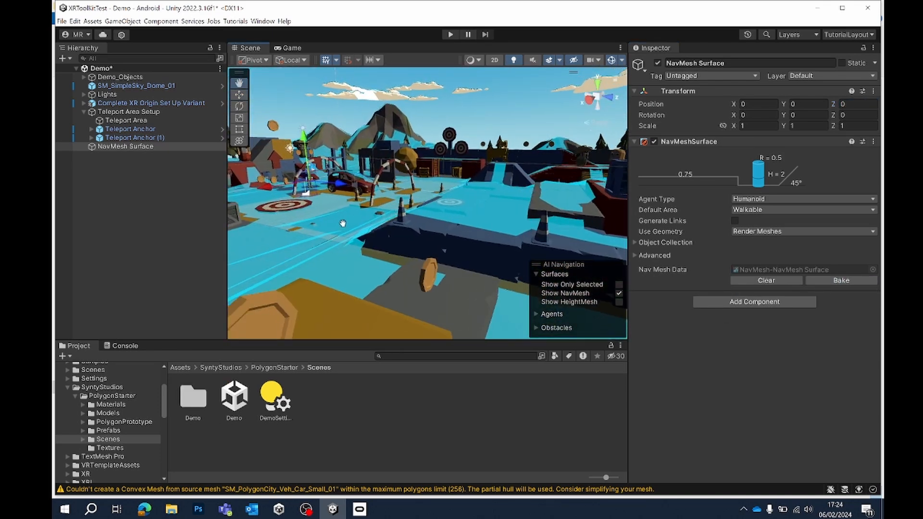
pyautogui.scroll(2, 338, 228)
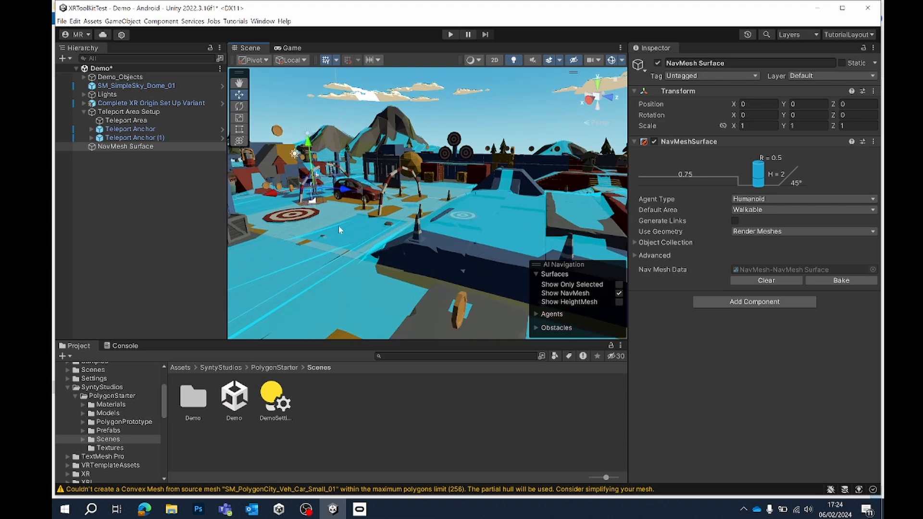
pyautogui.click(118, 70)
pyautogui.hotkey('ctrl', 's')
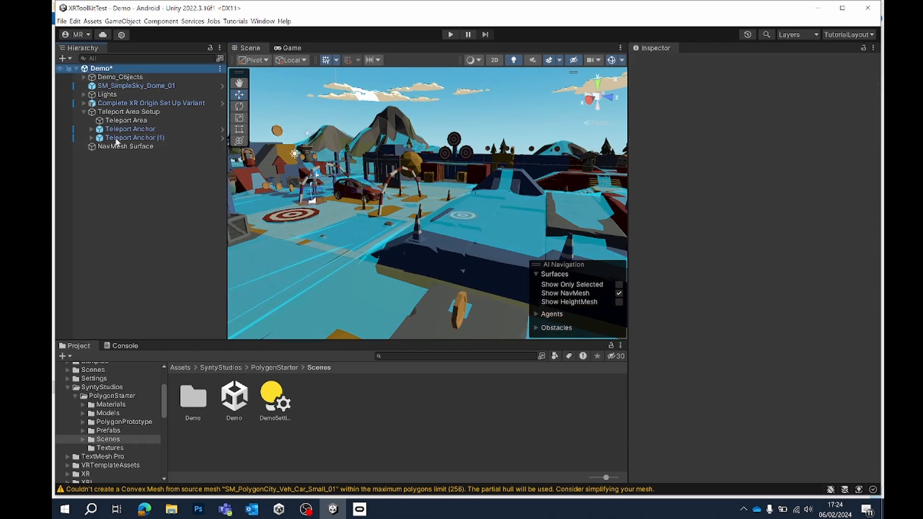
# - Create a C# script named NashMeshToMeshConverter in the CustomProject folder
pyautogui.click(118, 147)
pyautogui.click(139, 121)
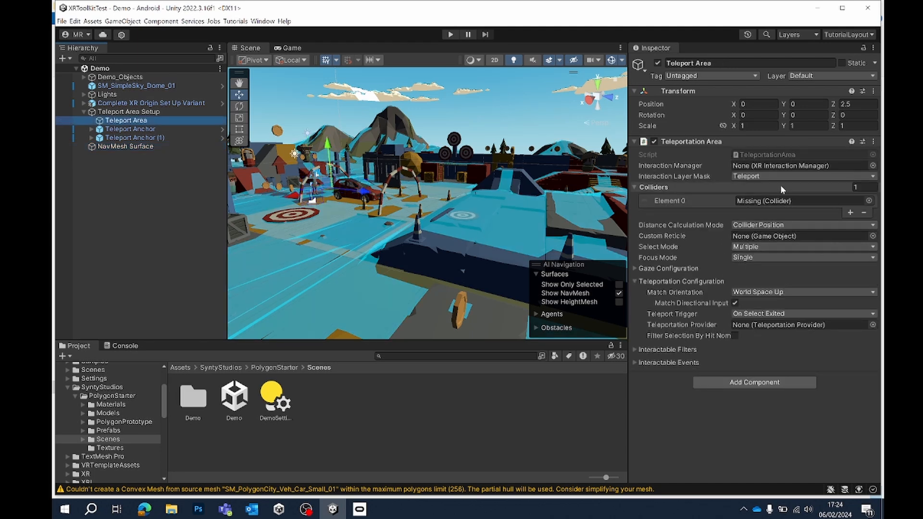
pyautogui.scroll(2, 106, 408)
pyautogui.click(104, 375)
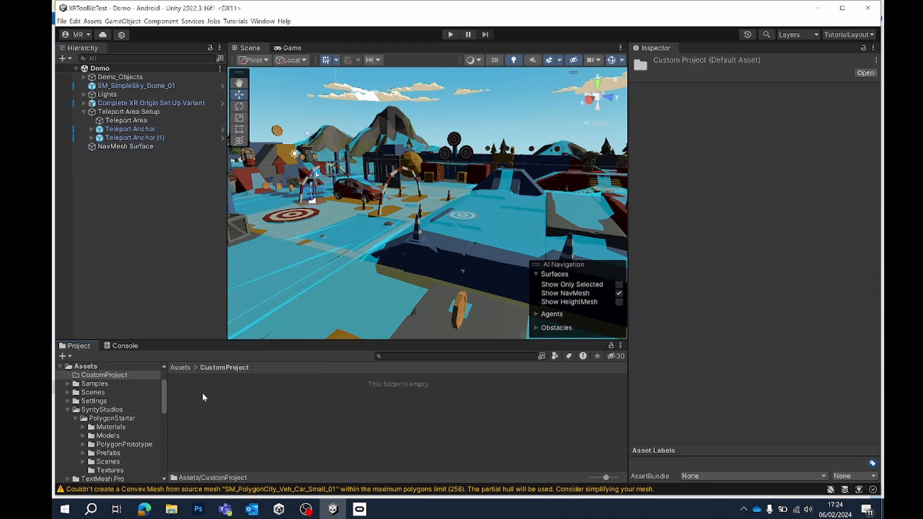
pyautogui.rightClick(202, 402)
pyautogui.moveTo(288, 154)
pyautogui.click(385, 73)
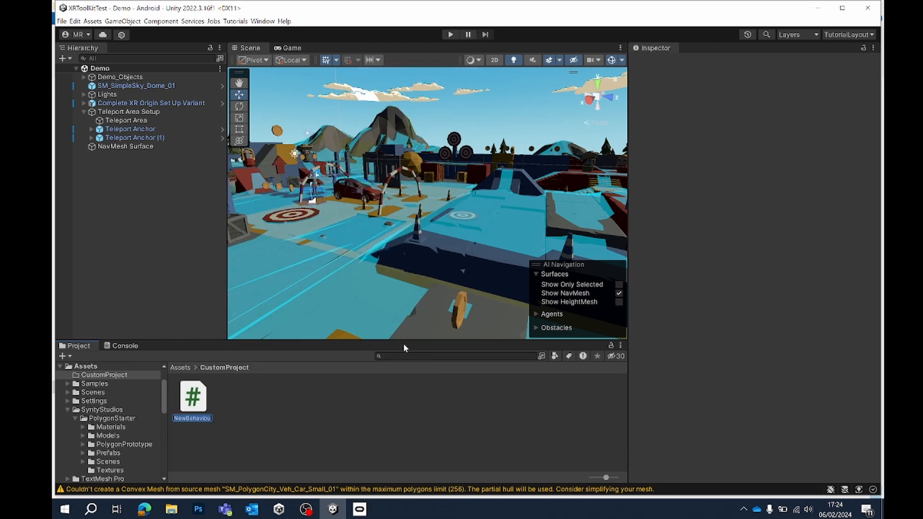
pyautogui.write('NavhMeshToMeshConvert')
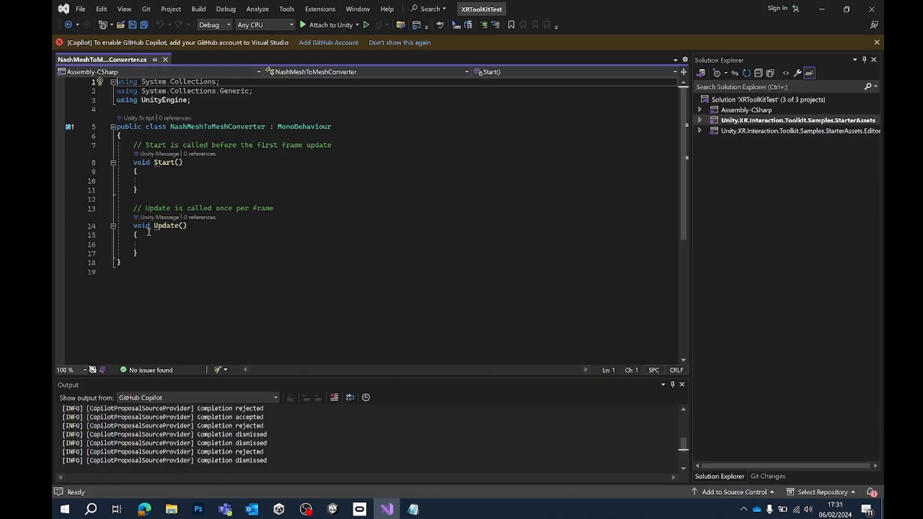
# - Replace the default Start and Update methods in NashMeshToMeshConverter with the copied NavMesh-to-mesh conversion code
pyautogui.moveTo(149, 253); pyautogui.dragTo(118, 145)
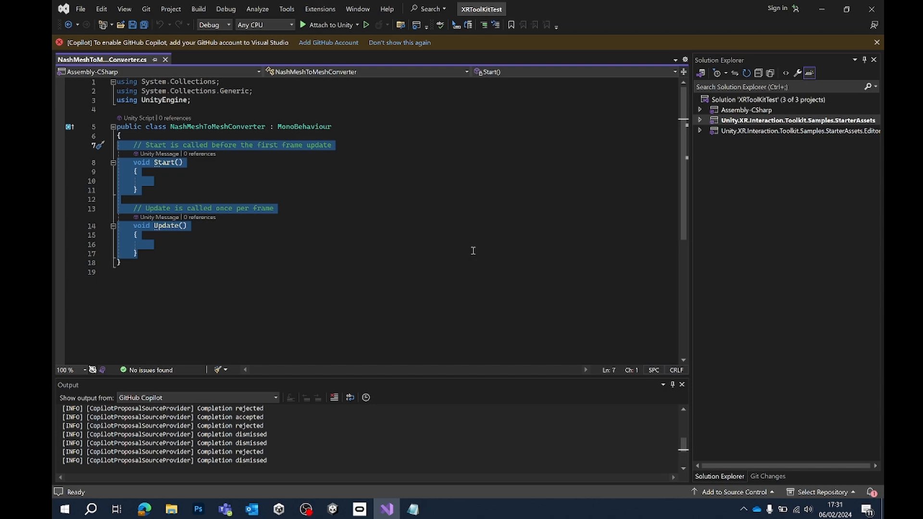
pyautogui.hotkey('ctrl', 'v')
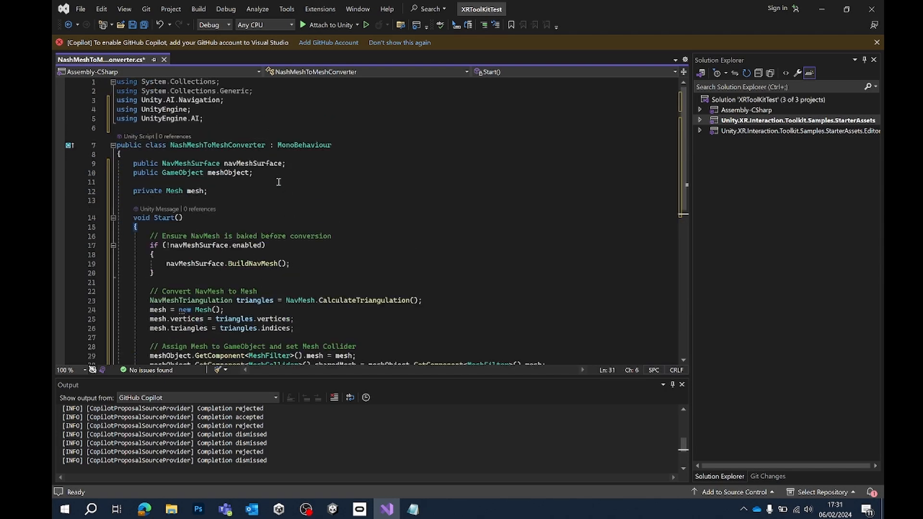
# - Review the script's NavMeshSurface, GameObject and Mesh fields and the check that builds the NavMesh before conversion
pyautogui.click(253, 163)
pyautogui.doubleClick(183, 172)
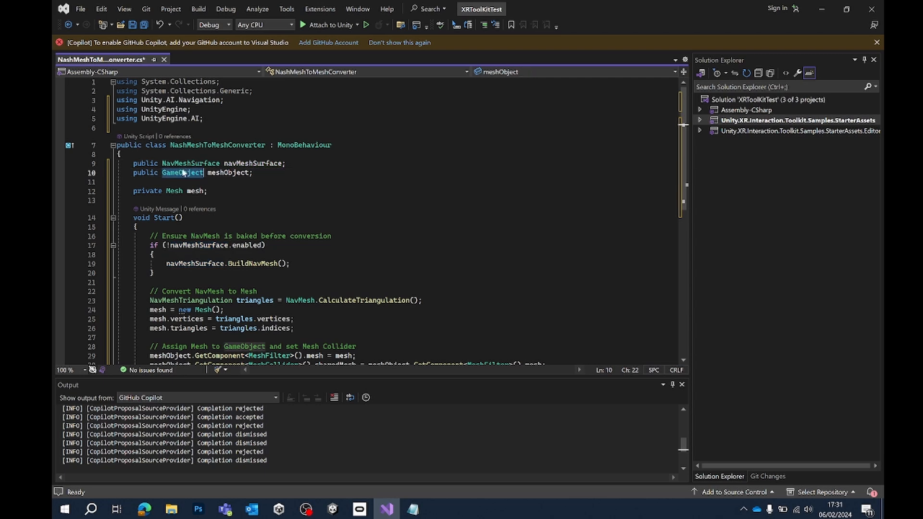
pyautogui.click(141, 191)
pyautogui.scroll(-1, 230, 211)
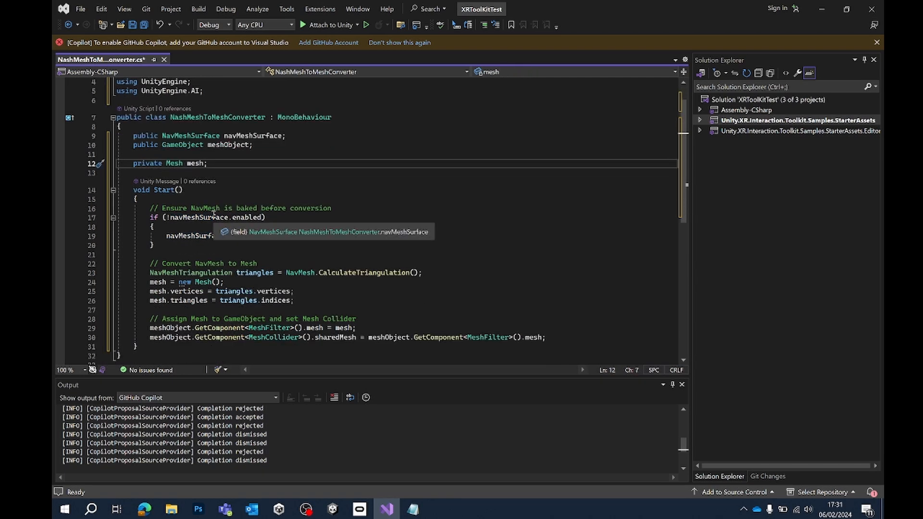
pyautogui.doubleClick(218, 218)
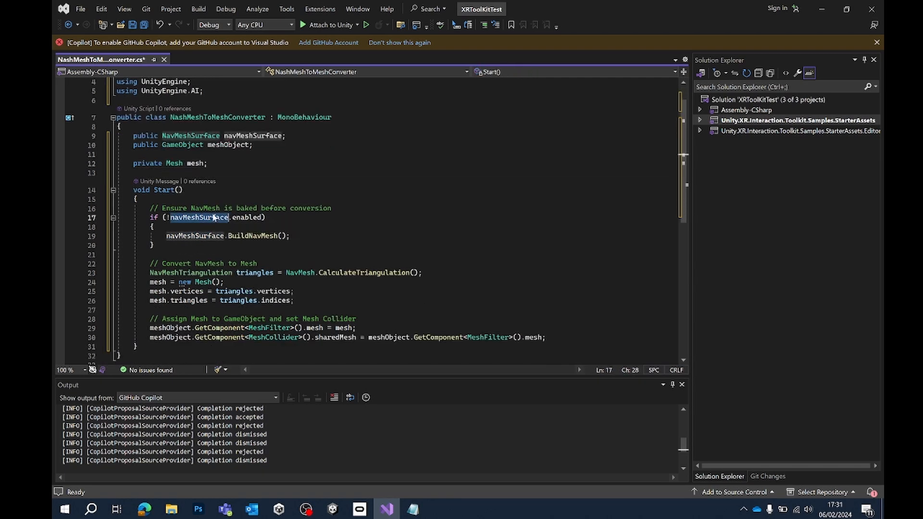
pyautogui.click(245, 236)
pyautogui.scroll(-2, 298, 213)
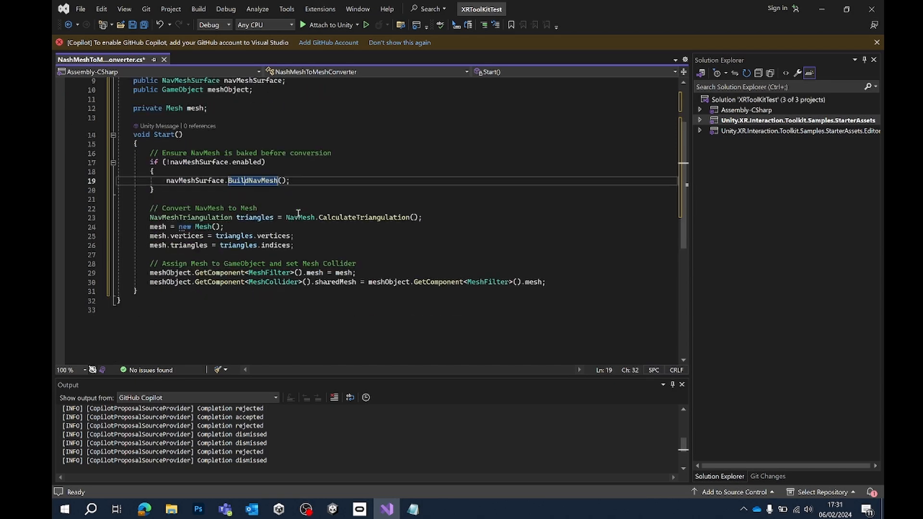
# - Examine how the script triangulates the NavMesh into a new mesh and assigns it to the MeshFilter and MeshCollider
pyautogui.doubleClick(208, 209)
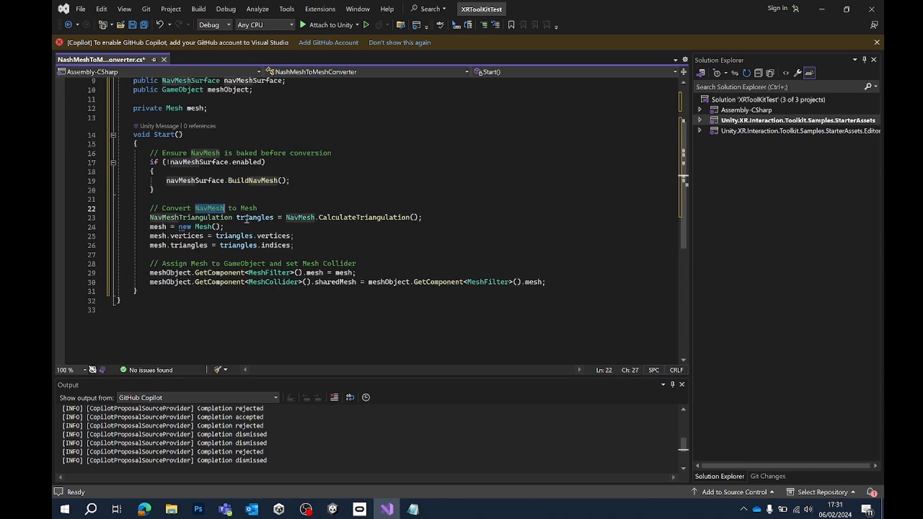
pyautogui.doubleClick(202, 218)
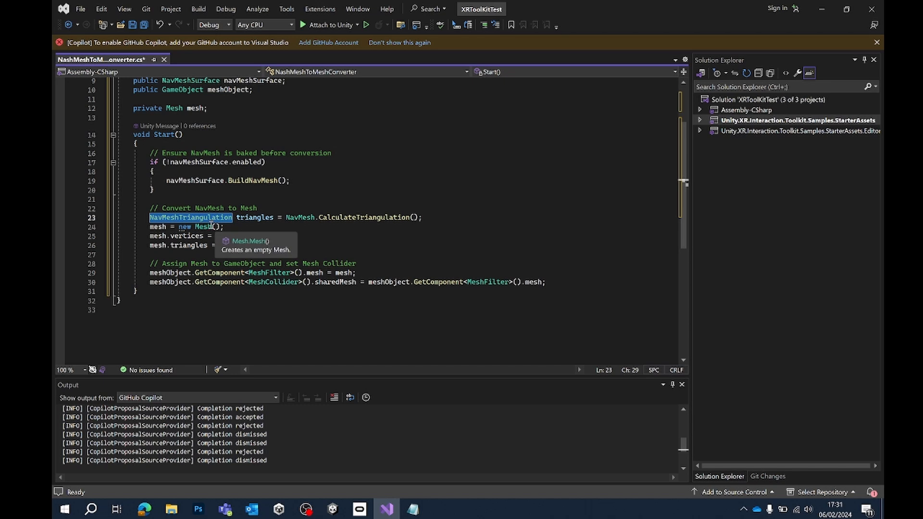
pyautogui.click(162, 227)
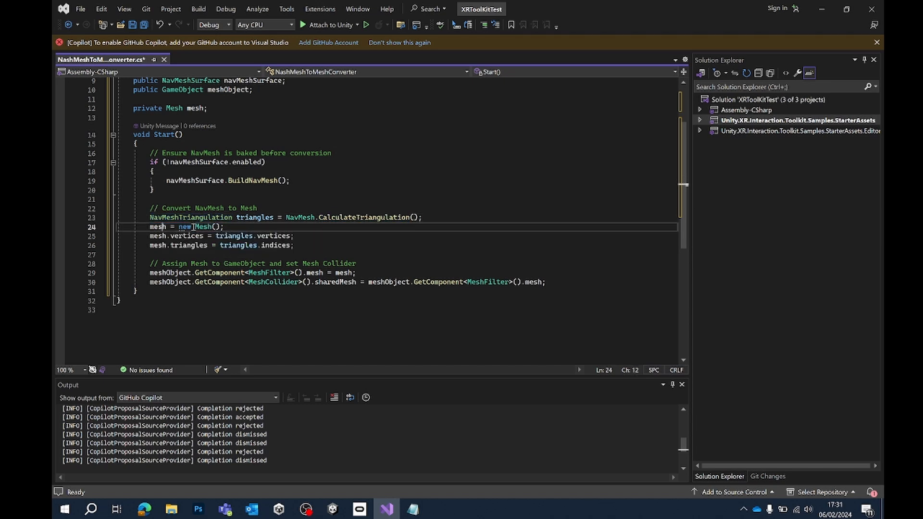
pyautogui.click(209, 226)
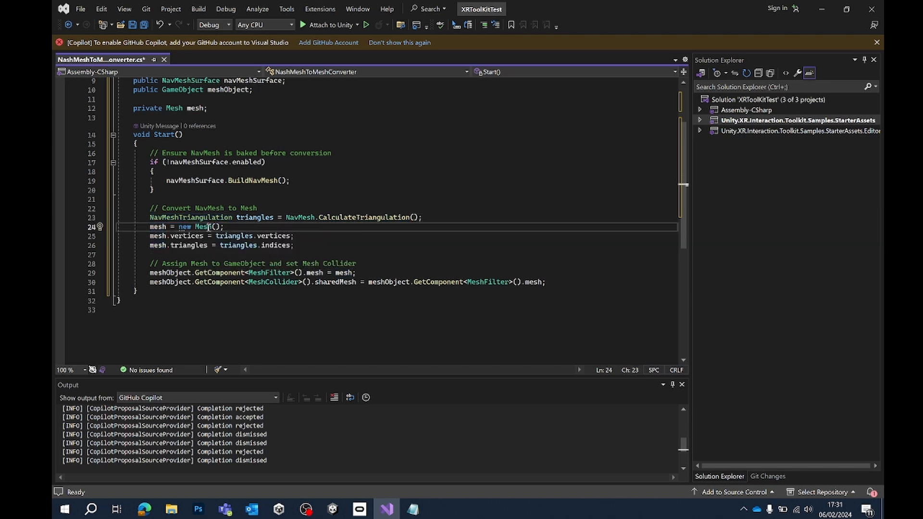
pyautogui.click(181, 236)
pyautogui.click(246, 235)
pyautogui.click(282, 236)
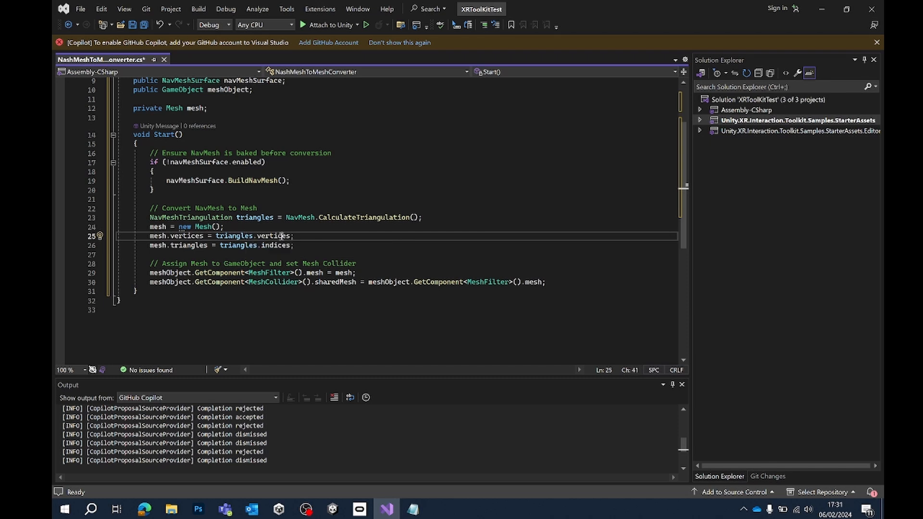
pyautogui.click(240, 246)
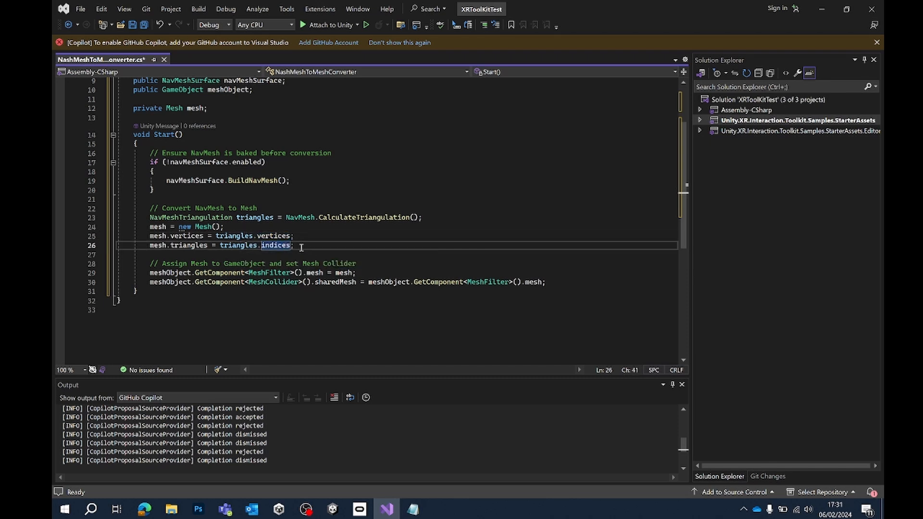
pyautogui.click(176, 282)
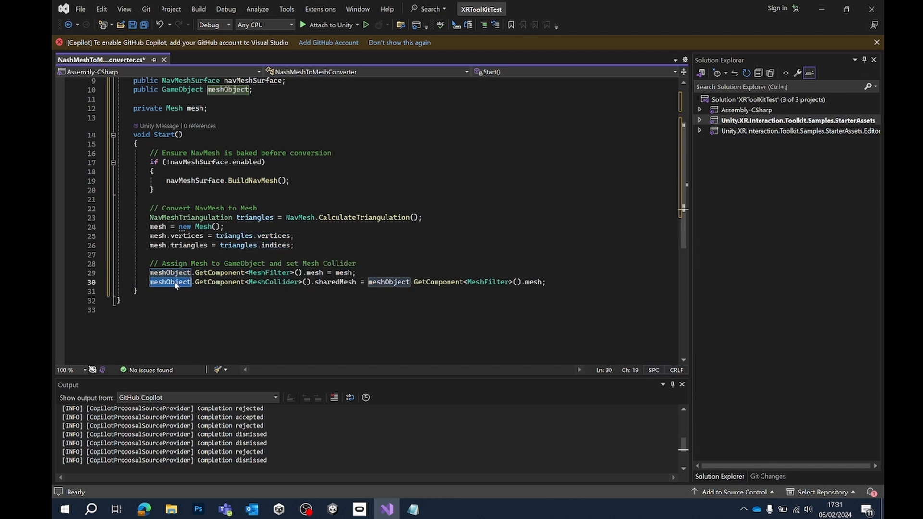
pyautogui.click(272, 282)
pyautogui.click(273, 273)
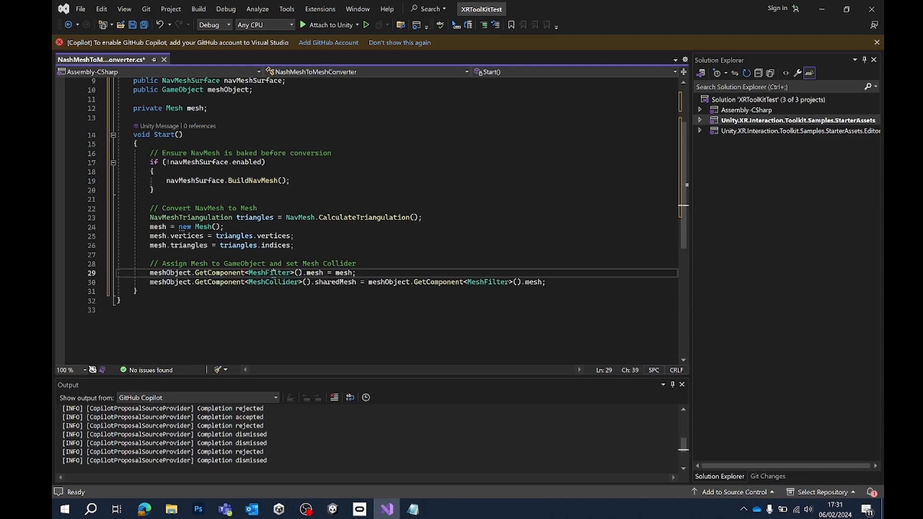
pyautogui.click(273, 282)
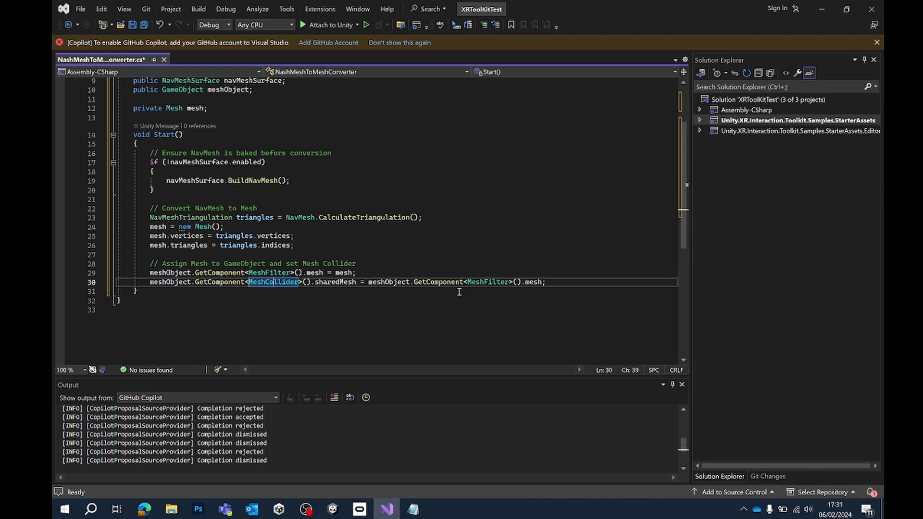
# - Save the NashMeshToMeshConverter script and switch back to Unity
pyautogui.scroll(3, 288, 264)
pyautogui.hotkey('ctrl', 's')
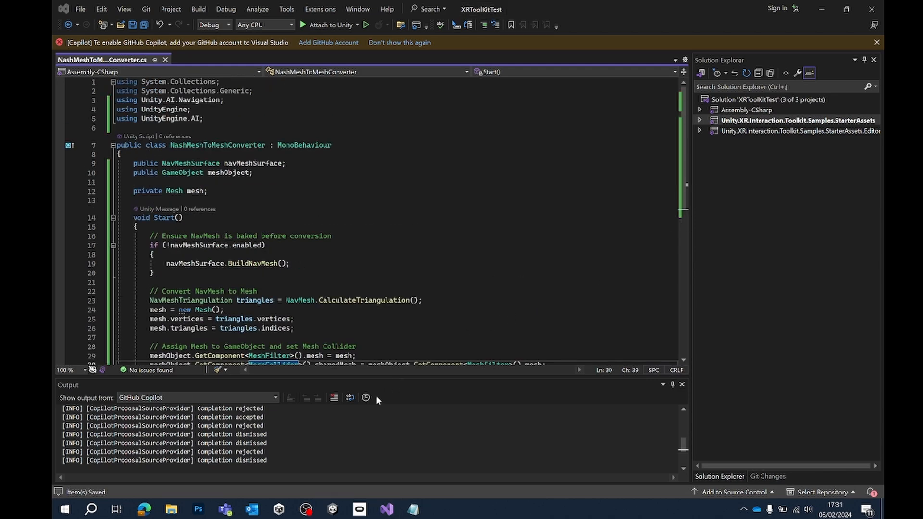
pyautogui.hotkey('alt', 'Tab')
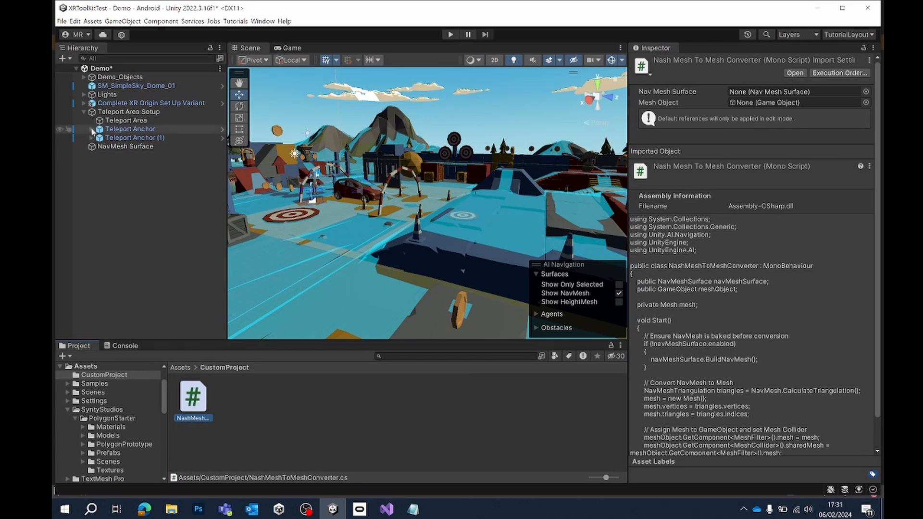
# - Attach the NashMeshToMeshConverter script to Teleport Area and assign the scene's NavMesh Surface object as its Nav Mesh Surface
pyautogui.click(134, 122)
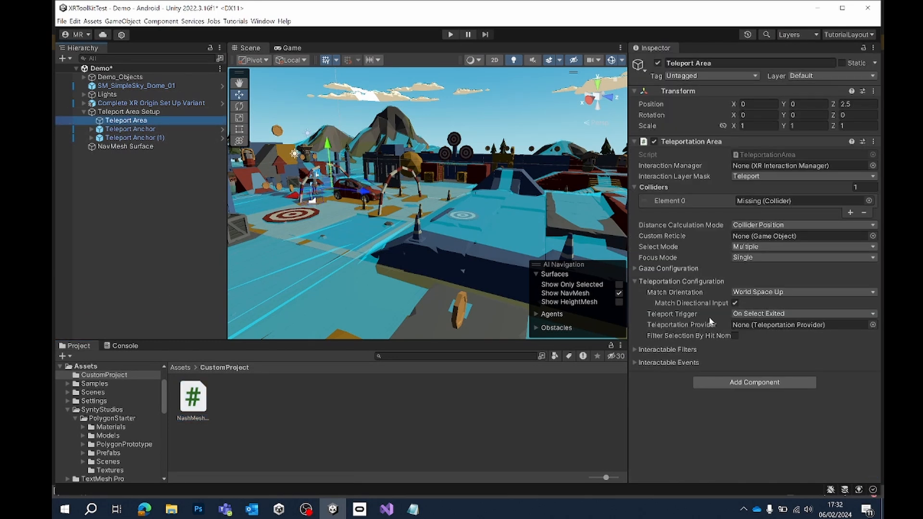
pyautogui.moveTo(193, 397); pyautogui.dragTo(744, 378)
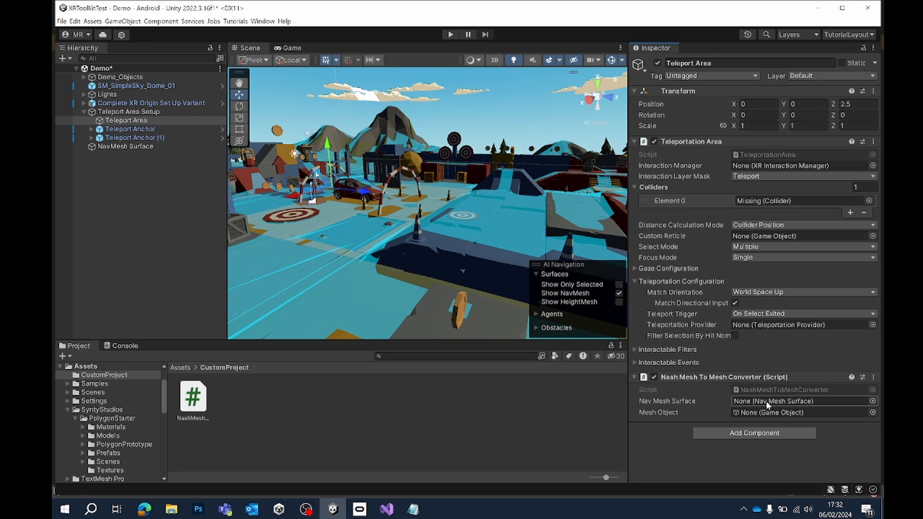
pyautogui.moveTo(130, 146); pyautogui.dragTo(808, 406)
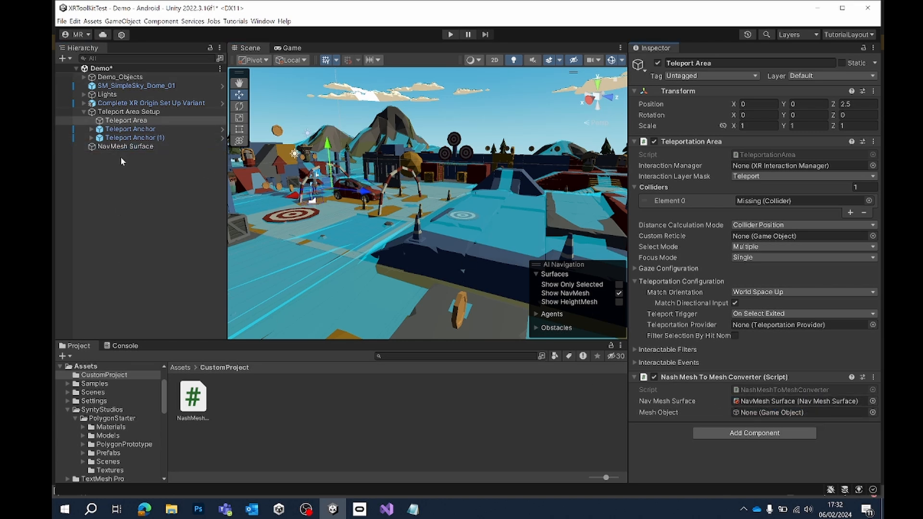
# - Create an empty object named MeshArea at the root of the Demo scene
pyautogui.rightClick(123, 160)
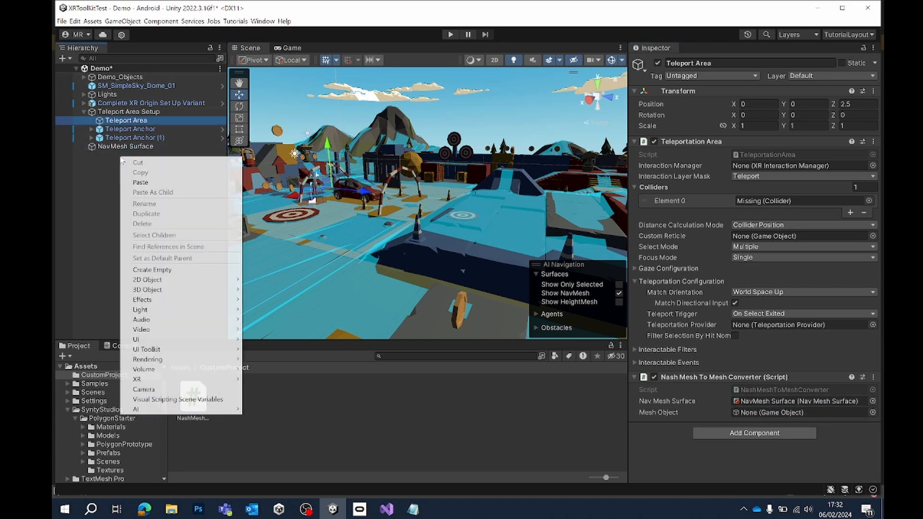
pyautogui.click(146, 270)
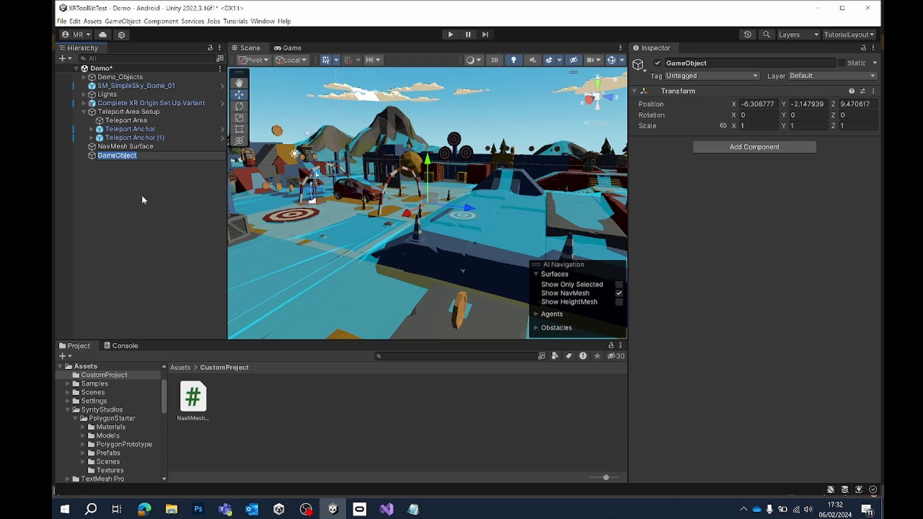
pyautogui.write('MeshArea')
pyautogui.click(146, 161)
# - Add a Mesh Filter and a Mesh Collider component to the MeshArea object
pyautogui.click(145, 155)
pyautogui.click(767, 147)
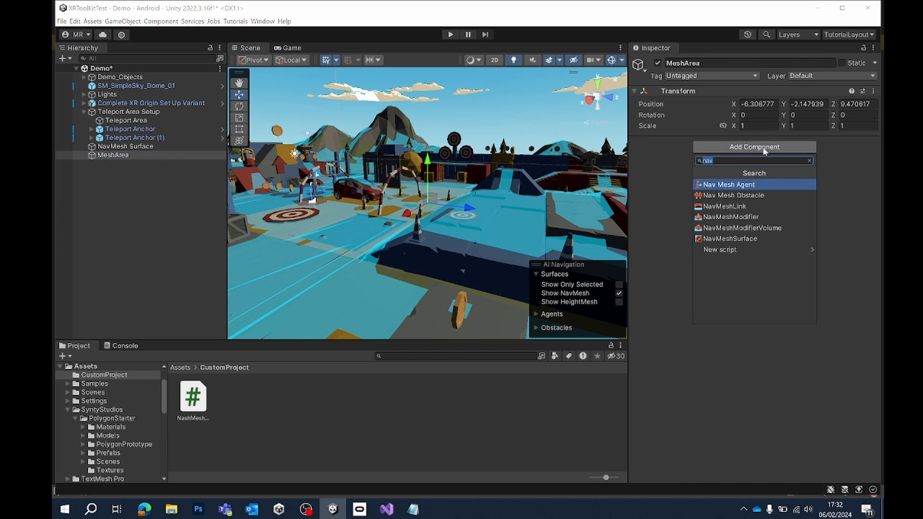
pyautogui.write('mes')
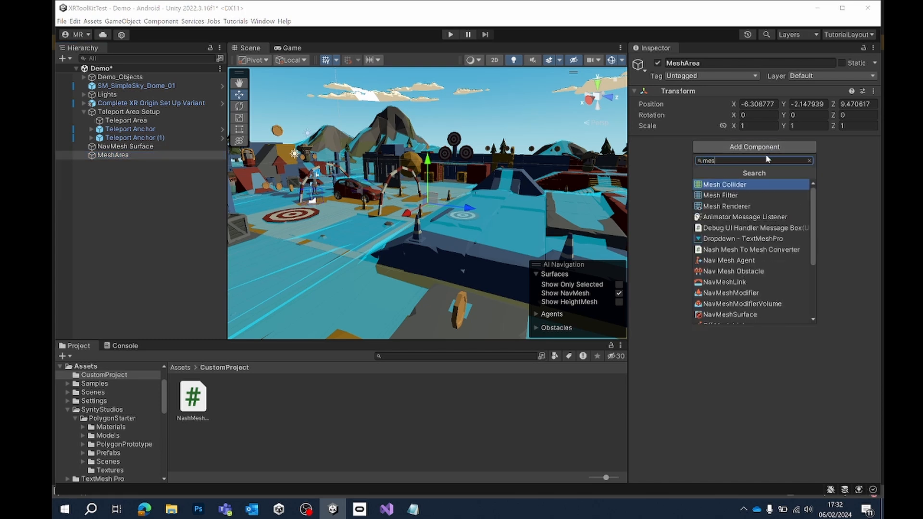
pyautogui.click(753, 194)
pyautogui.click(768, 175)
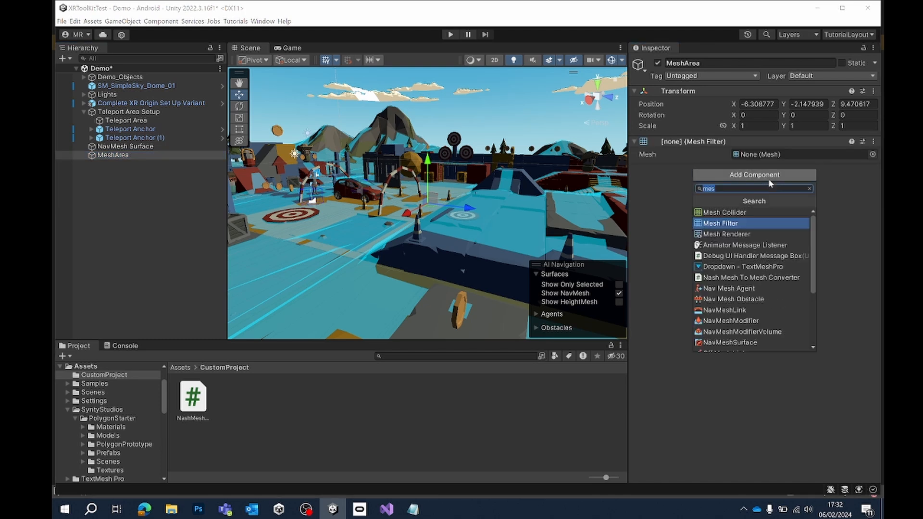
pyautogui.click(762, 212)
# - On Teleport Area, assign MeshArea as the converter script's Mesh Object and as Element 0 of the Teleportation Area colliders
pyautogui.click(126, 120)
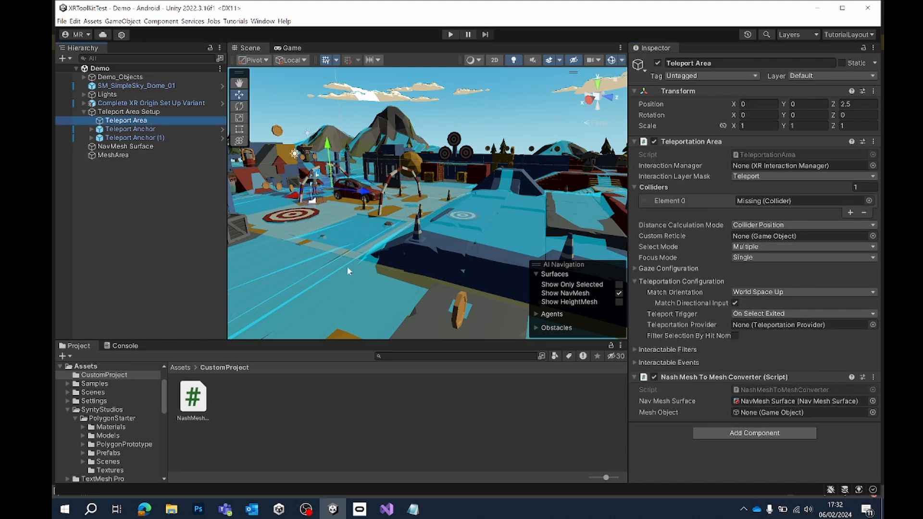
pyautogui.moveTo(108, 155); pyautogui.dragTo(795, 418)
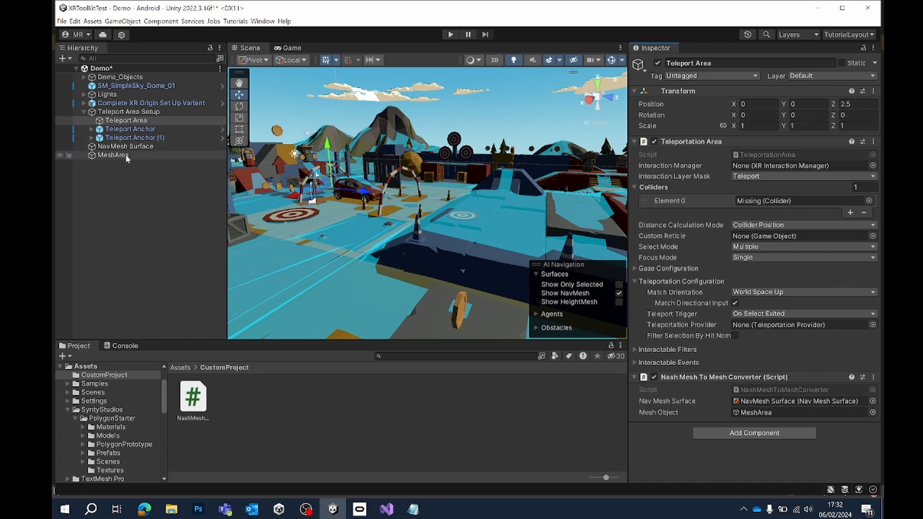
pyautogui.moveTo(164, 156); pyautogui.dragTo(791, 205)
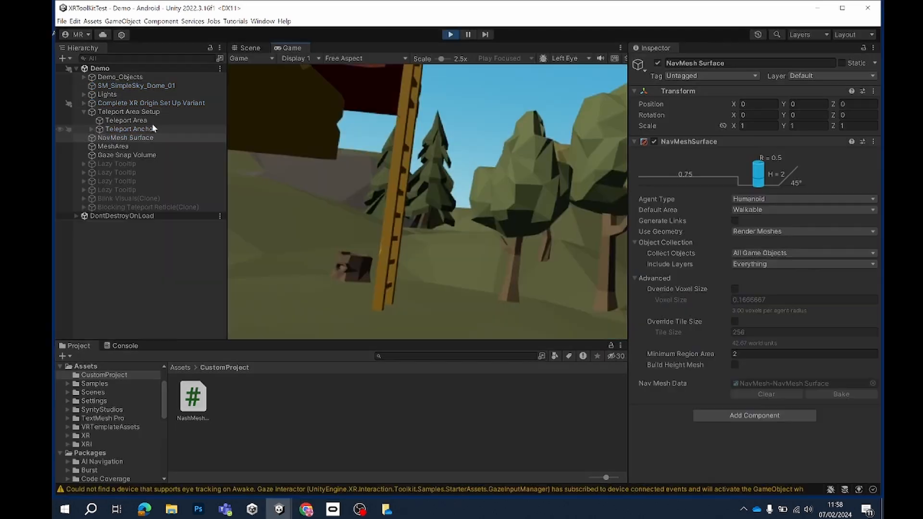
# - Inspect MeshArea's Mesh Filter and Mesh Collider while the scene is in play mode
pyautogui.click(115, 146)
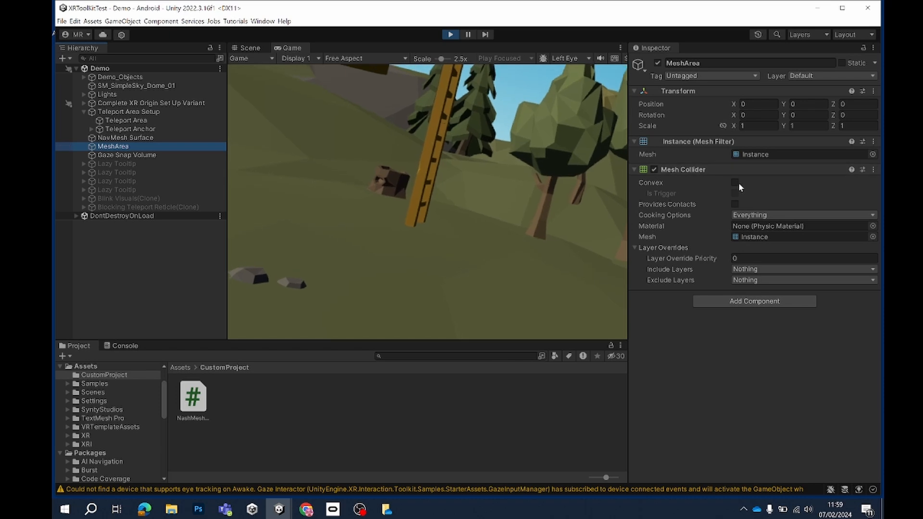